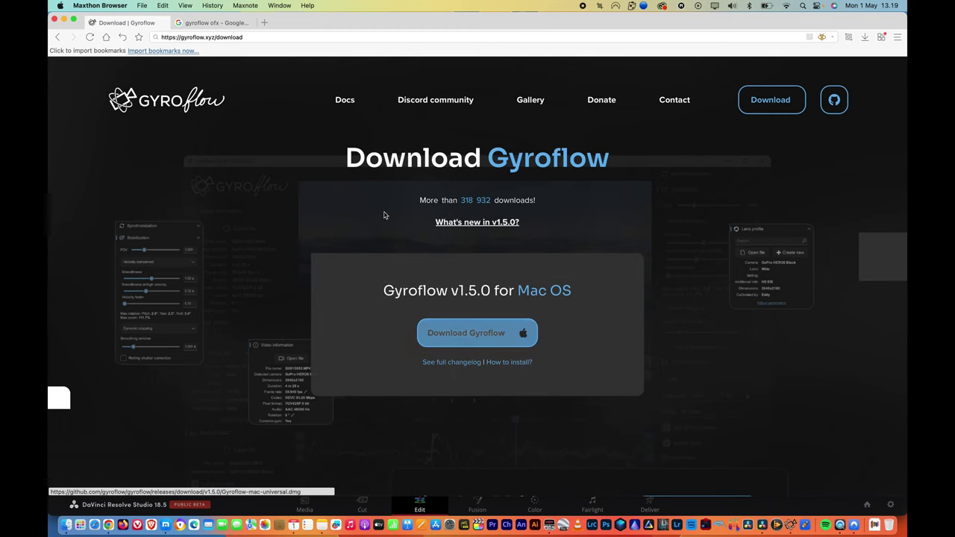
- Open the releases page of the gyroflow/gyroflow-ofx GitHub repository and find the downloadable assets of the latest release
left_click(216, 22)
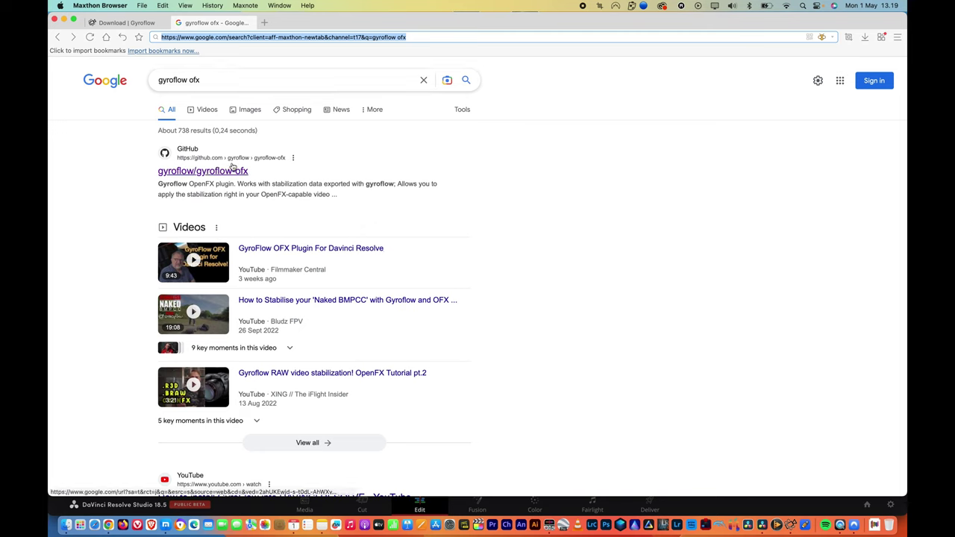
left_click(200, 172)
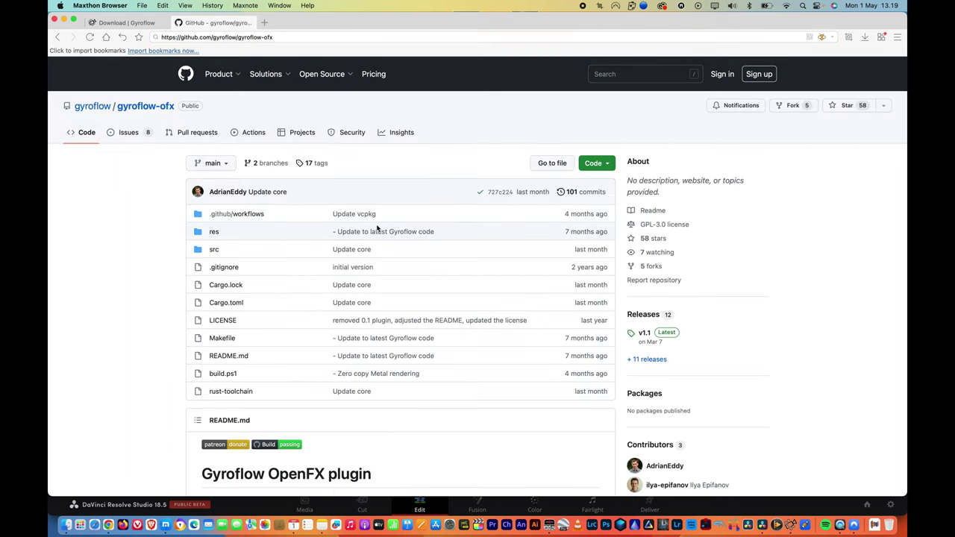
scroll(377, 227, "down", 5)
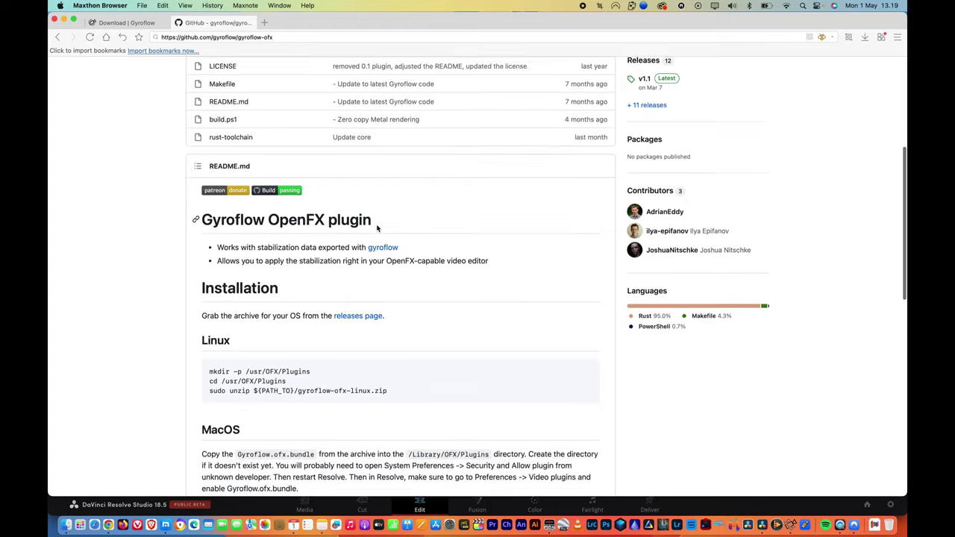
left_click(347, 240)
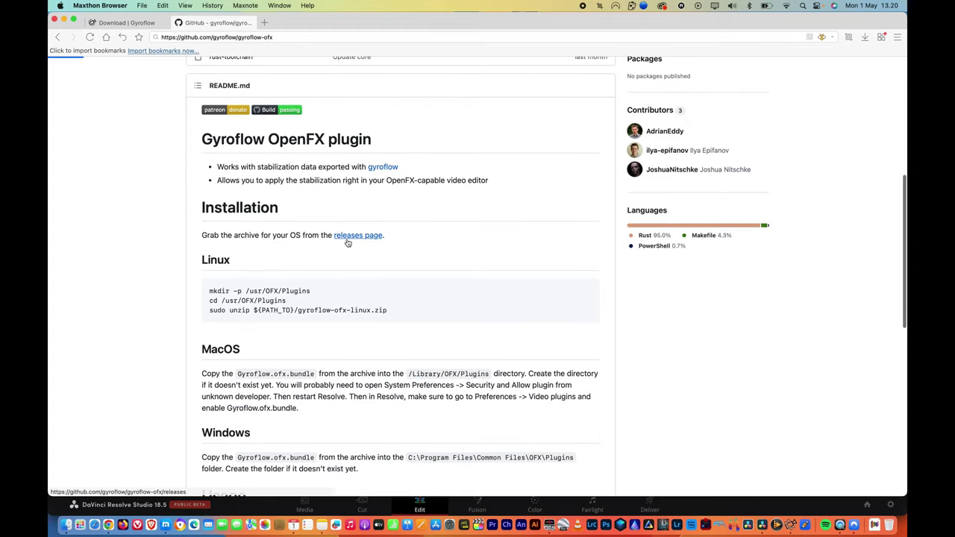
scroll(373, 224, "down", 10)
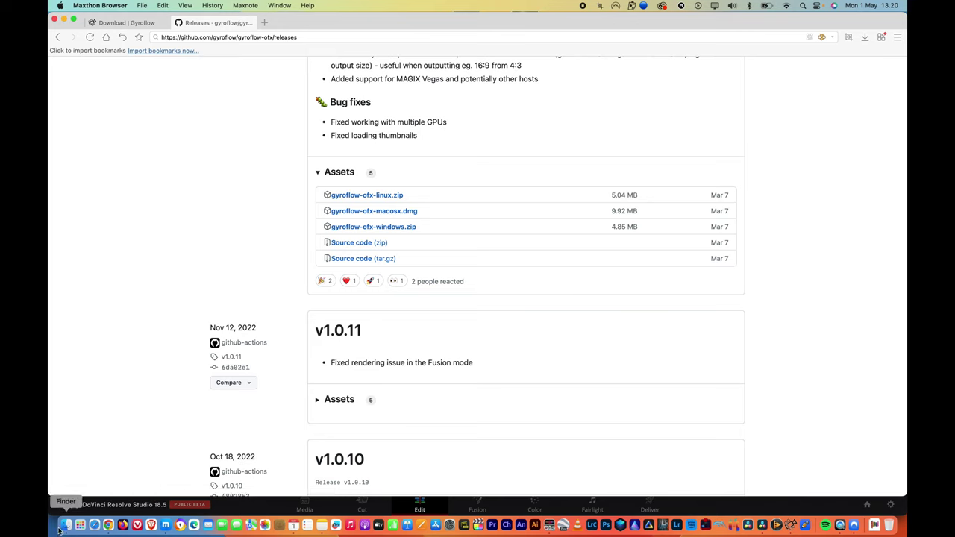
- Switch to DaVinci Resolve and add the clips C0023.MP4 and C0022.MP4 from the Evening bin to the Video 1 track
left_click(251, 513)
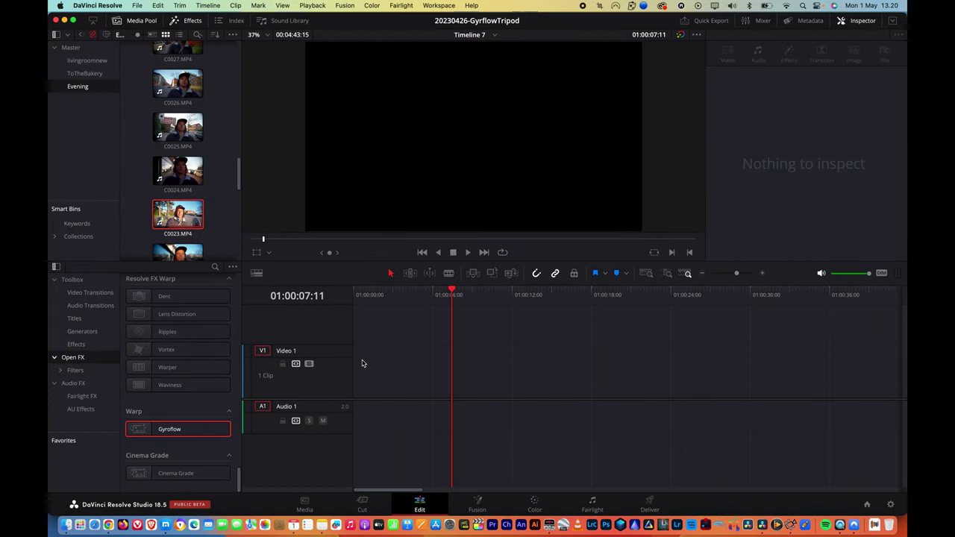
scroll(191, 194, "down", 2)
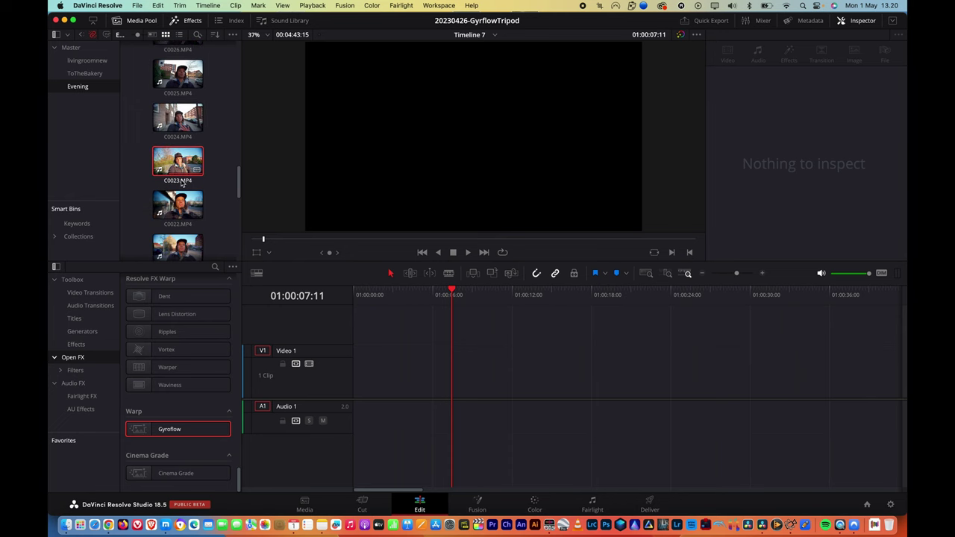
left_click(178, 205, "shift")
left_click_drag(178, 205, 424, 380)
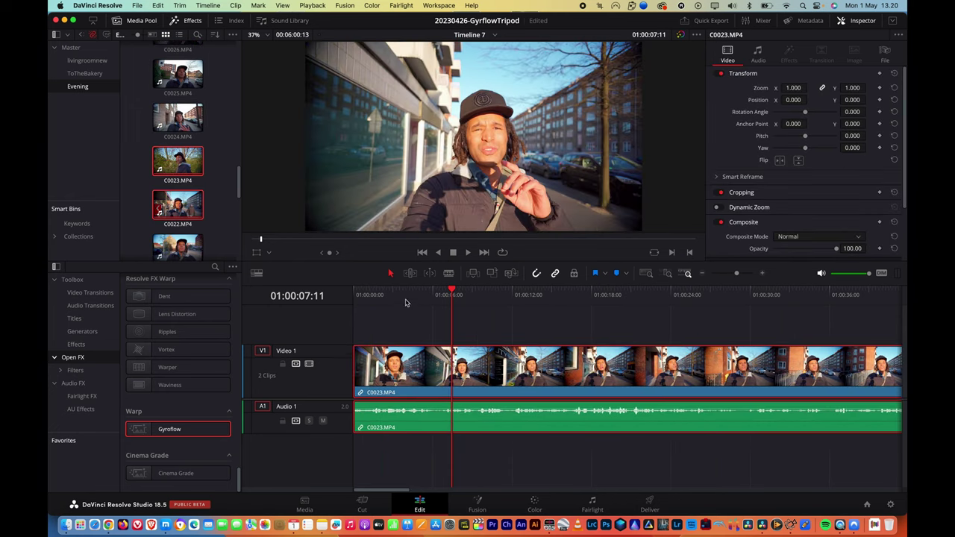
- Place the playhead at 01:00:02:10 and look over the added clips along the timeline
left_click(385, 299)
scroll(488, 316, "right", 2)
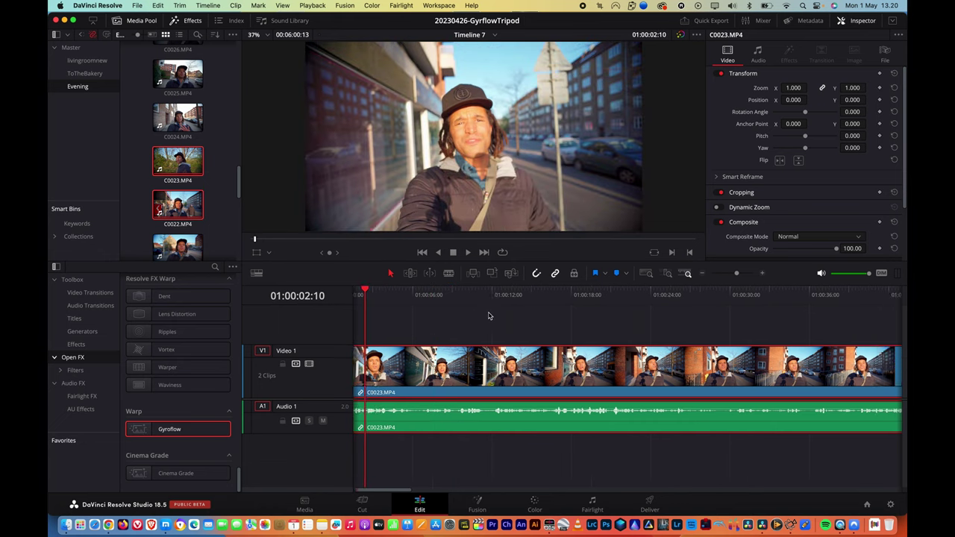
scroll(489, 316, "left", 2)
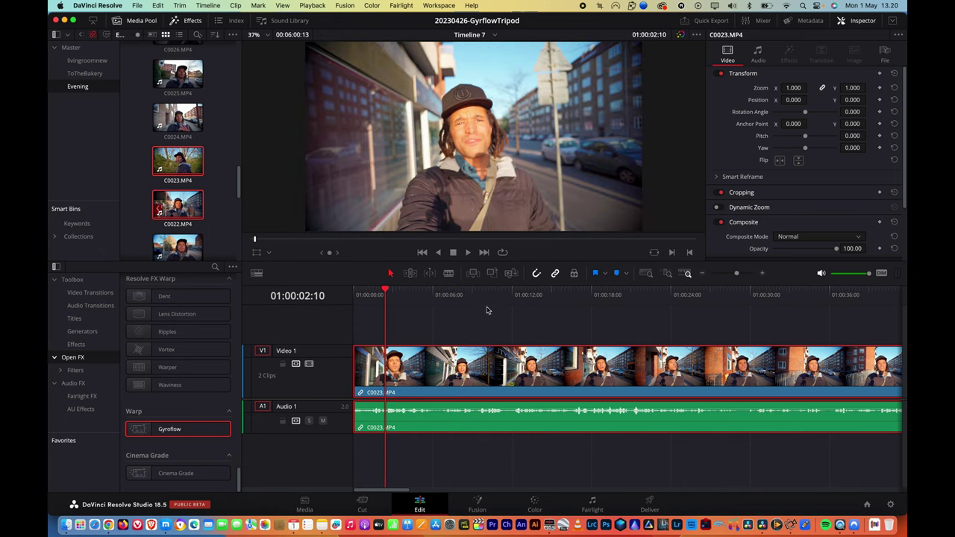
scroll(486, 309, "right", 2)
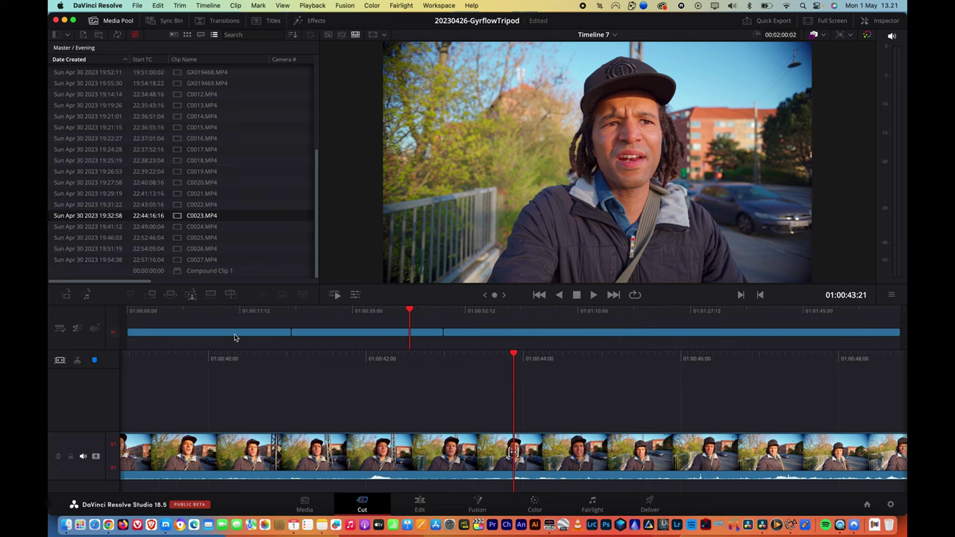
- Return to the Edit page and apply the Gyroflow Open FX effect to the first C0023.MP4 clip
left_click(436, 505)
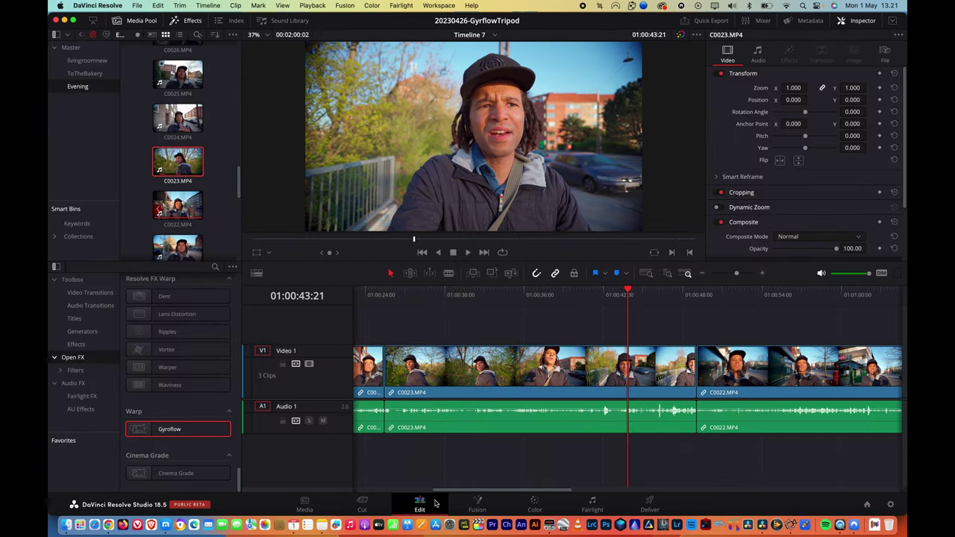
scroll(470, 363, "up", 2)
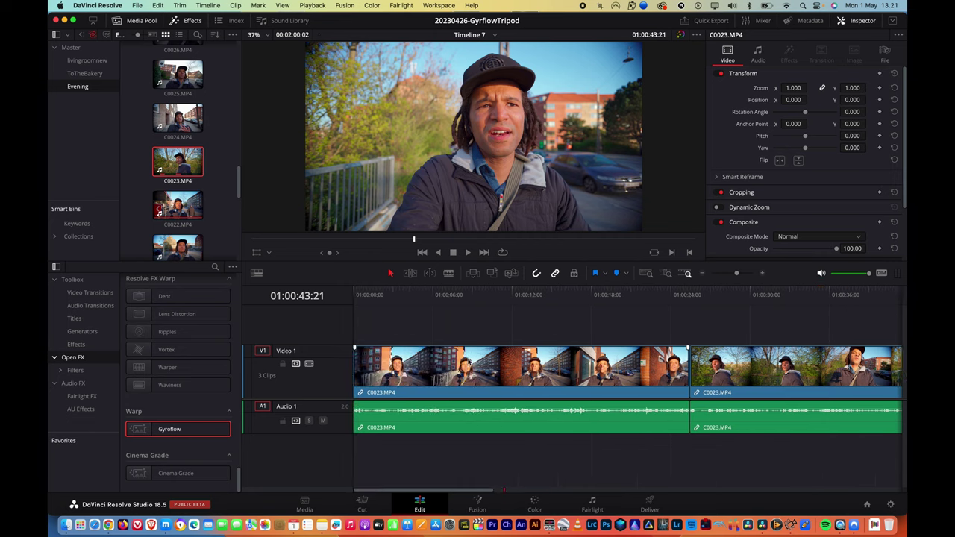
left_click(435, 299)
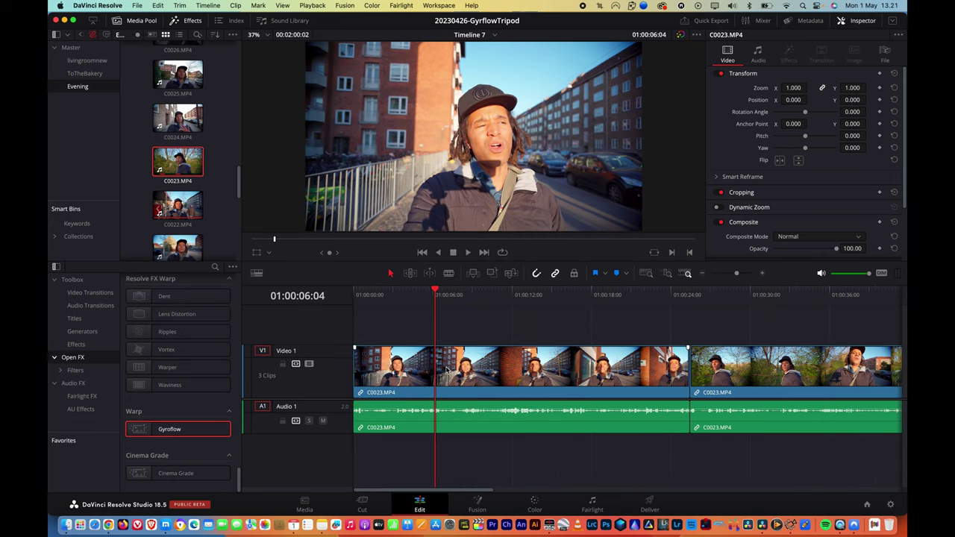
left_click(73, 280)
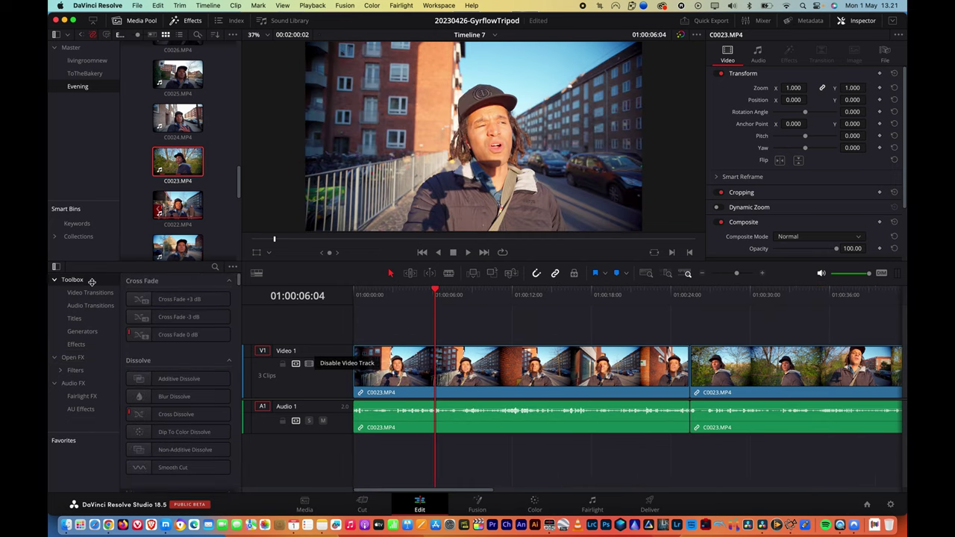
left_click(83, 359)
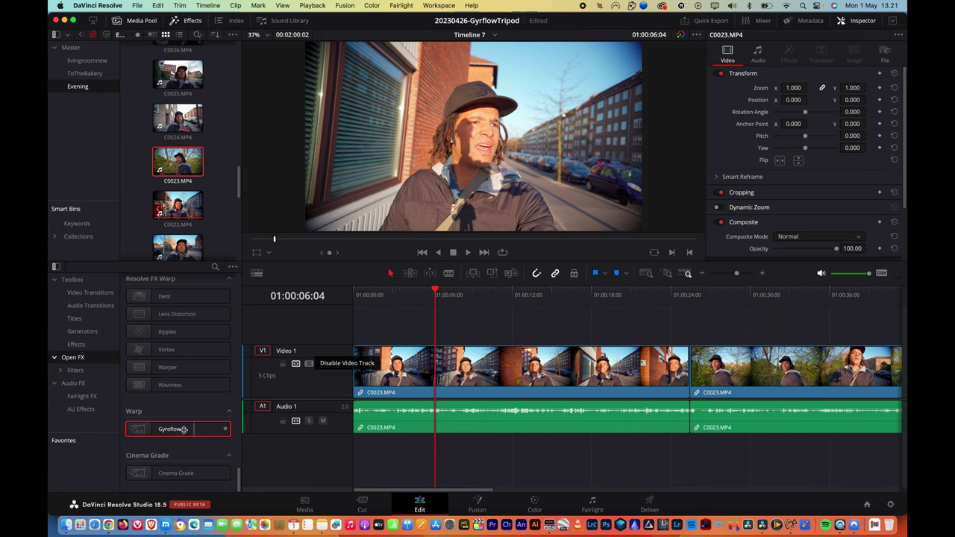
left_click_drag(170, 429, 481, 370)
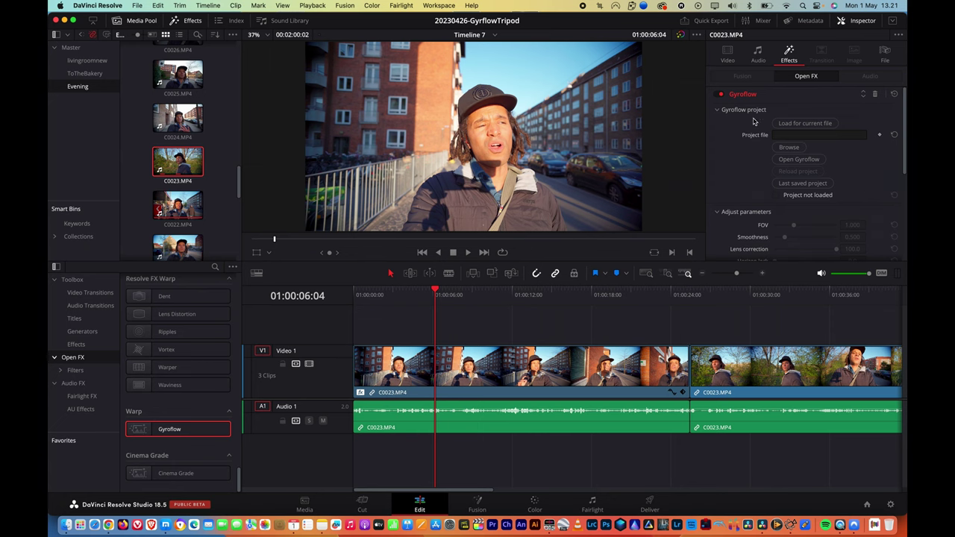
- Open Gyroflow from the clip's effect settings and load the video file C0023.MP4, dismissing the motion data warning
left_click(799, 159)
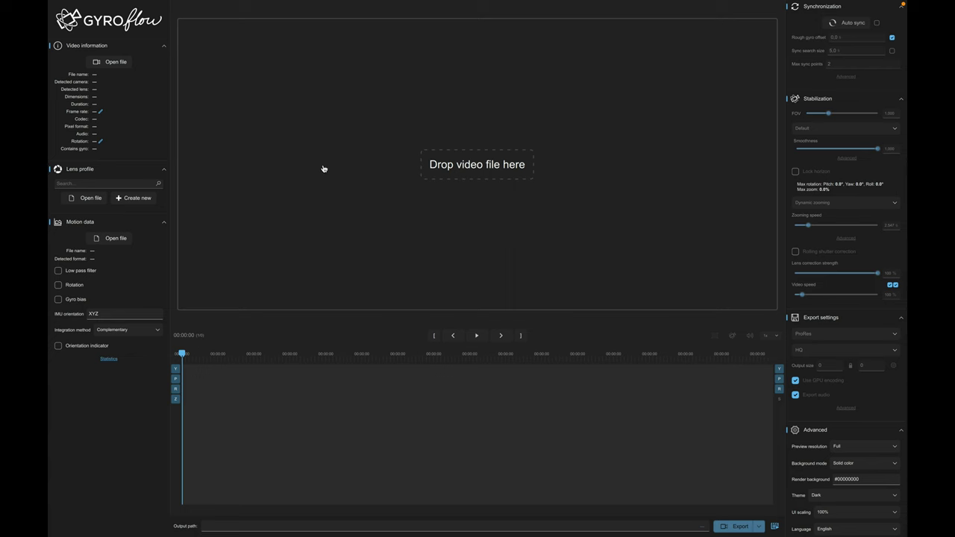
left_click(116, 62)
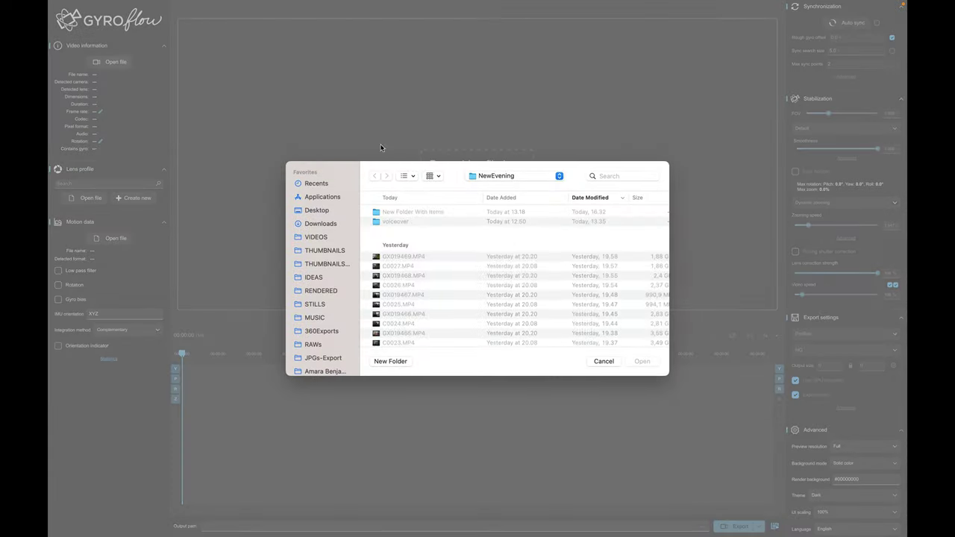
scroll(429, 312, "down", 2)
left_click(427, 303)
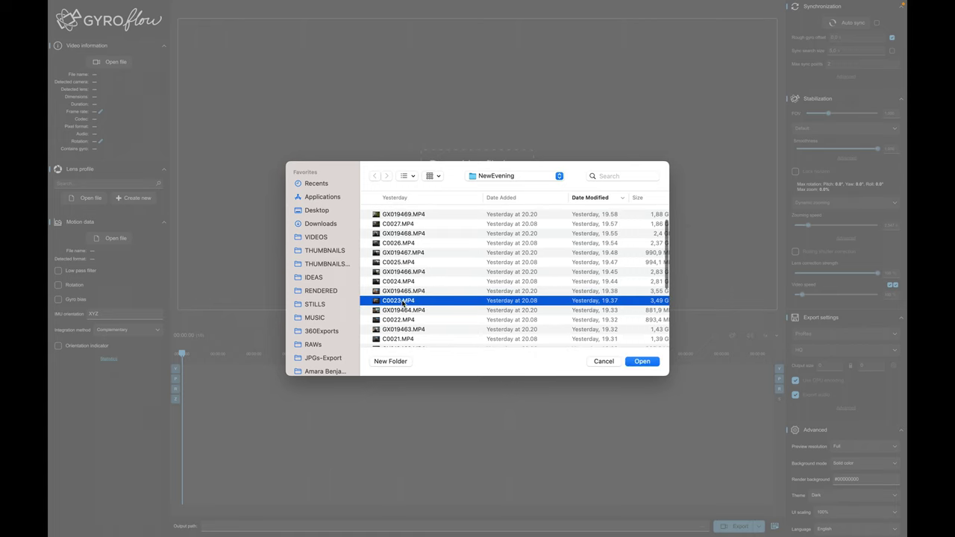
left_click(642, 362)
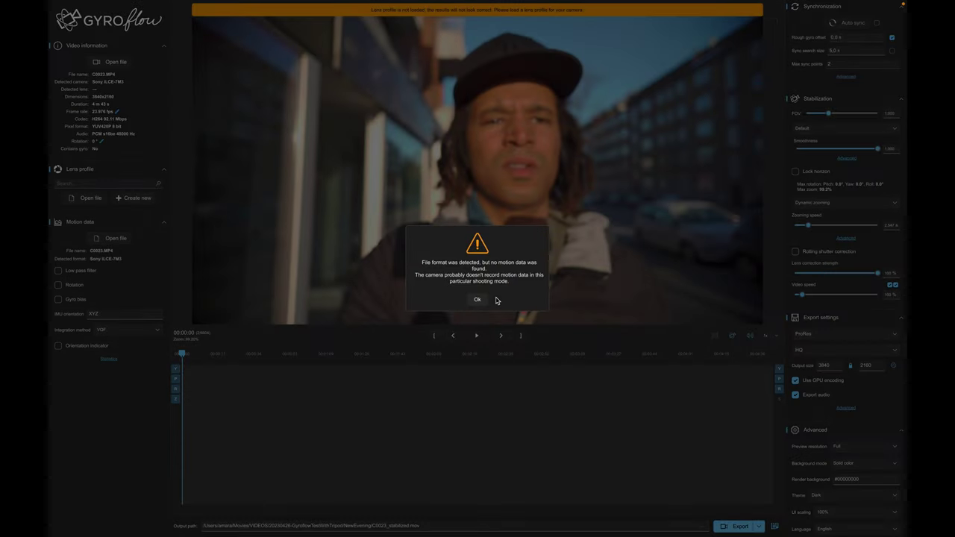
left_click(479, 300)
- Load GX019465.MP4 from the NewEvening folder as the motion data file
left_click(116, 238)
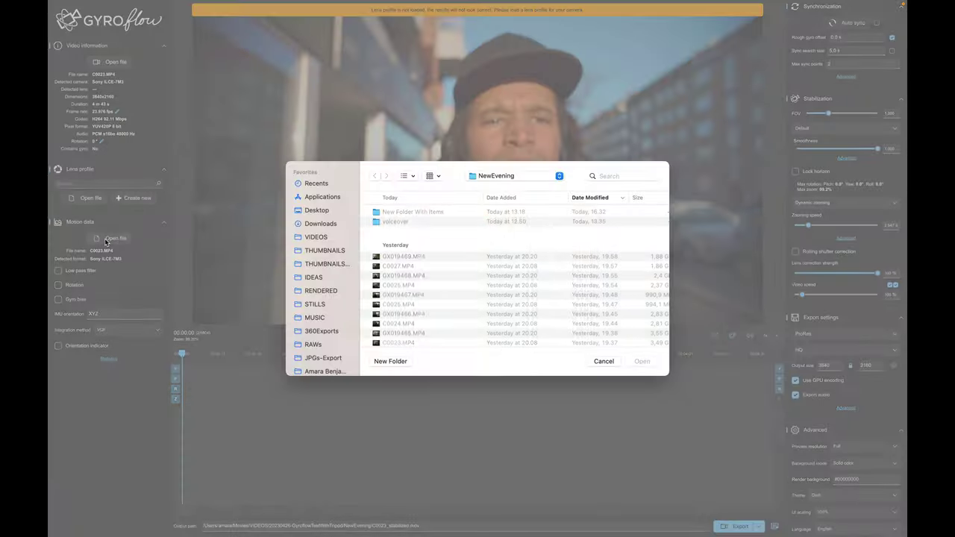
scroll(430, 268, "down", 2)
scroll(422, 276, "down", 1)
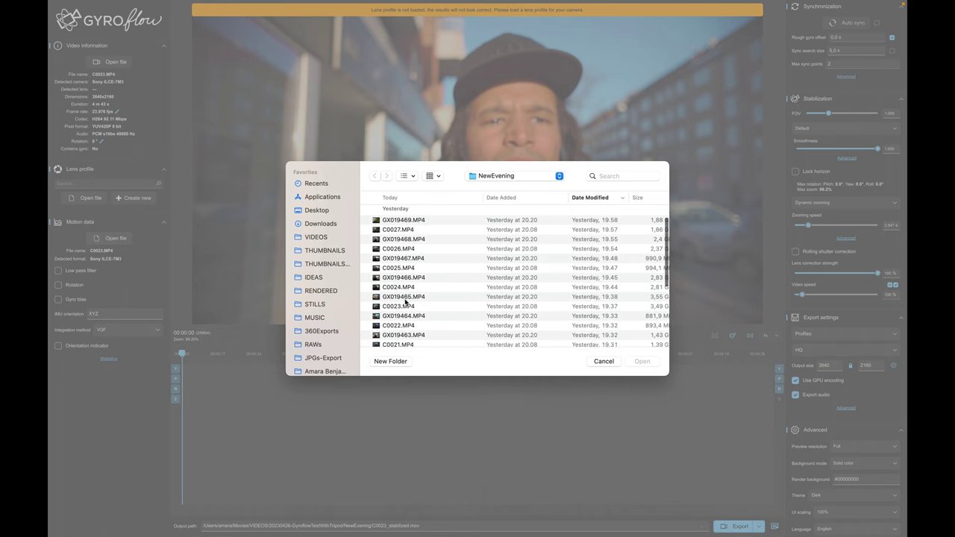
left_click(404, 297)
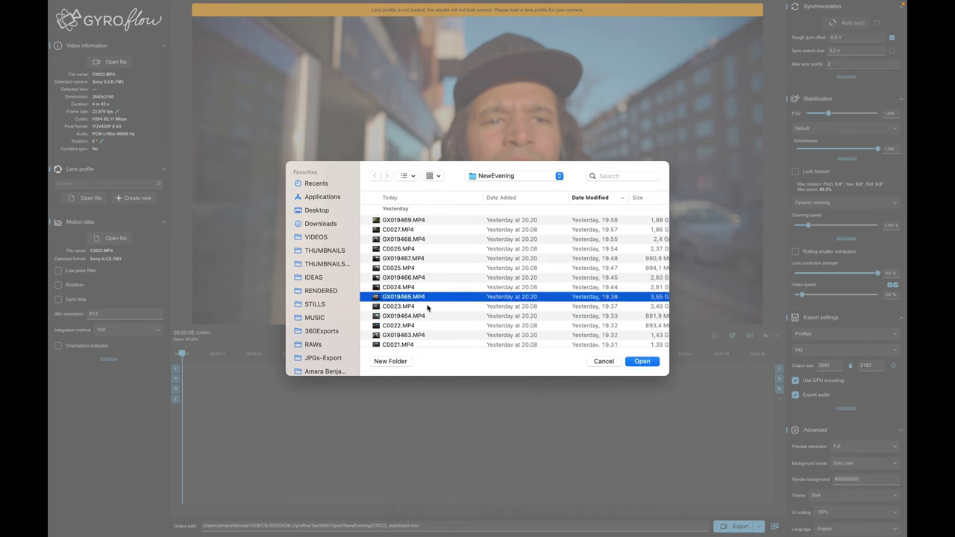
scroll(419, 314, "up", 3)
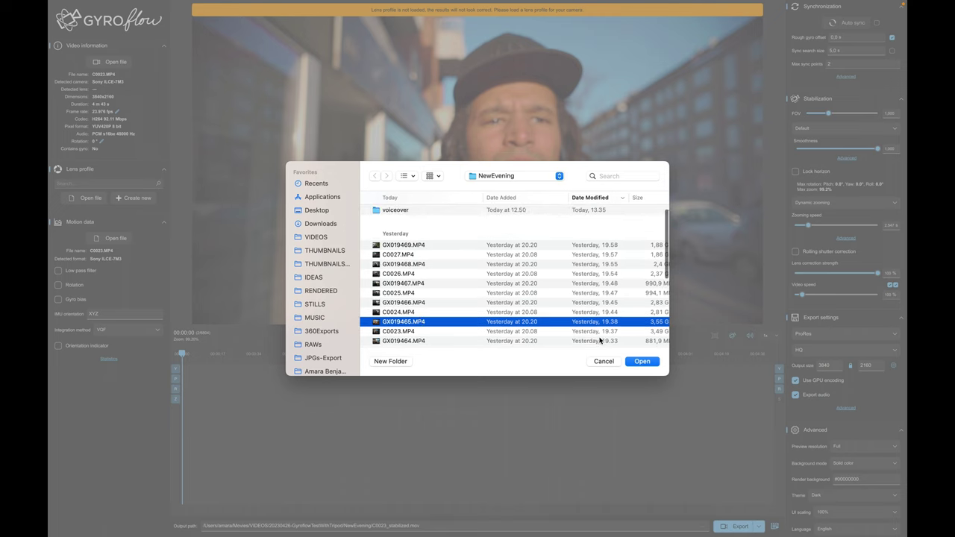
left_click(639, 364)
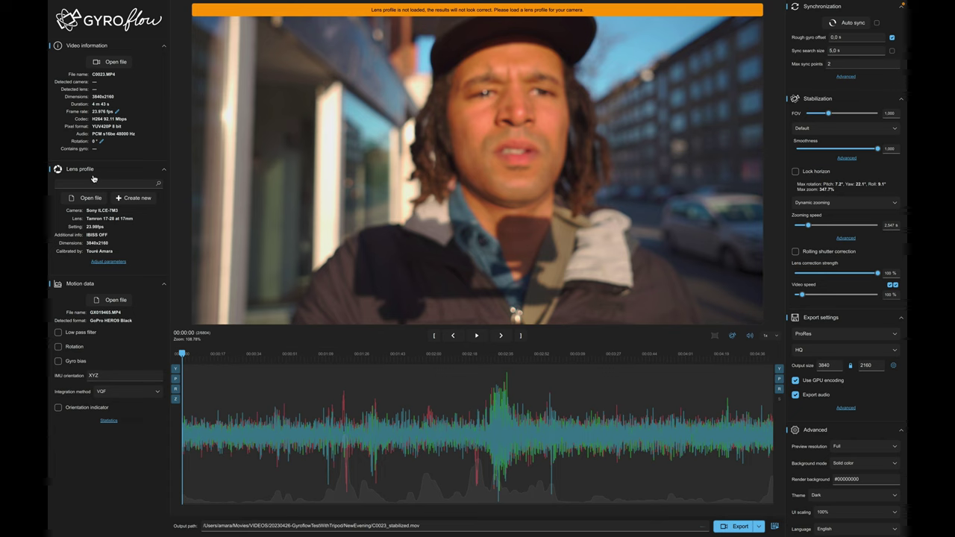
- Search the lens profiles for "16-35 sony" and close the results without choosing one
left_click(70, 244)
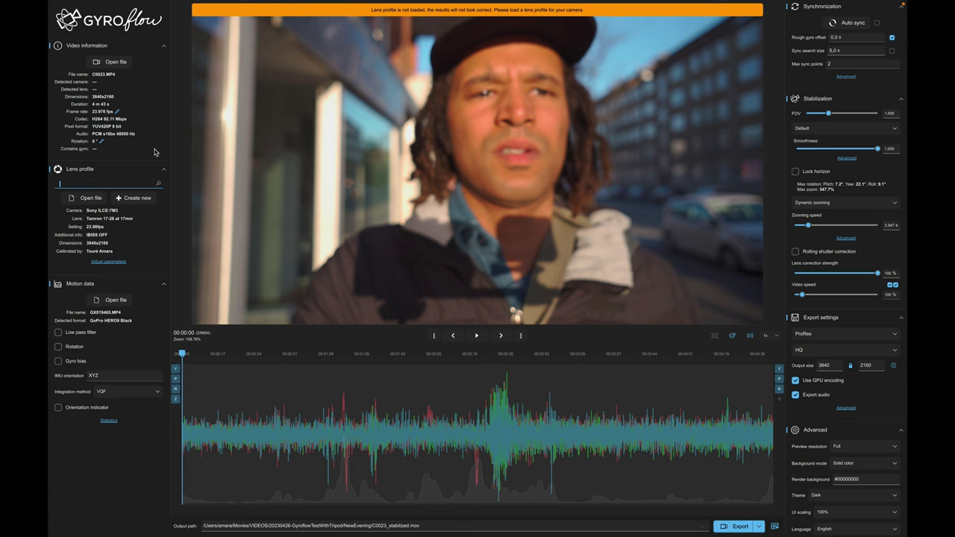
type("16-35 sony")
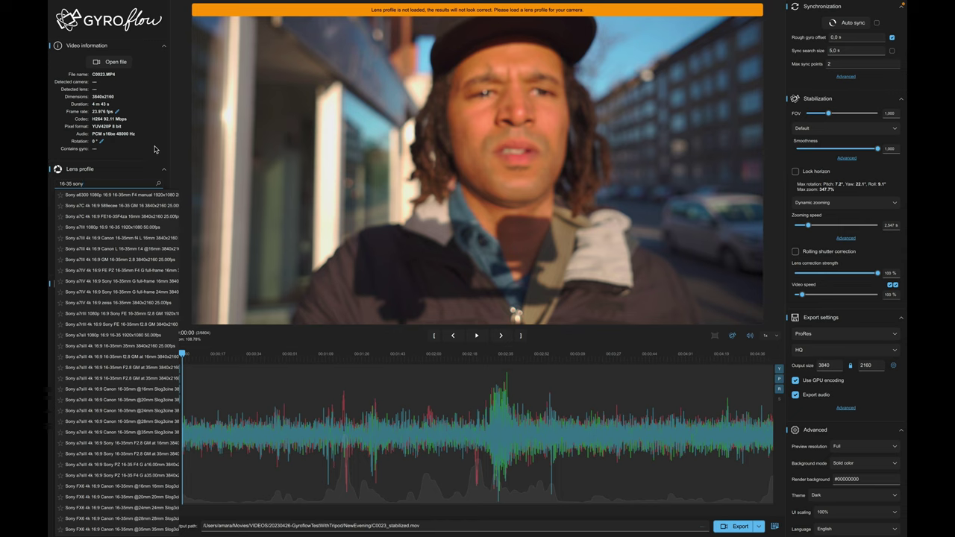
key("Escape")
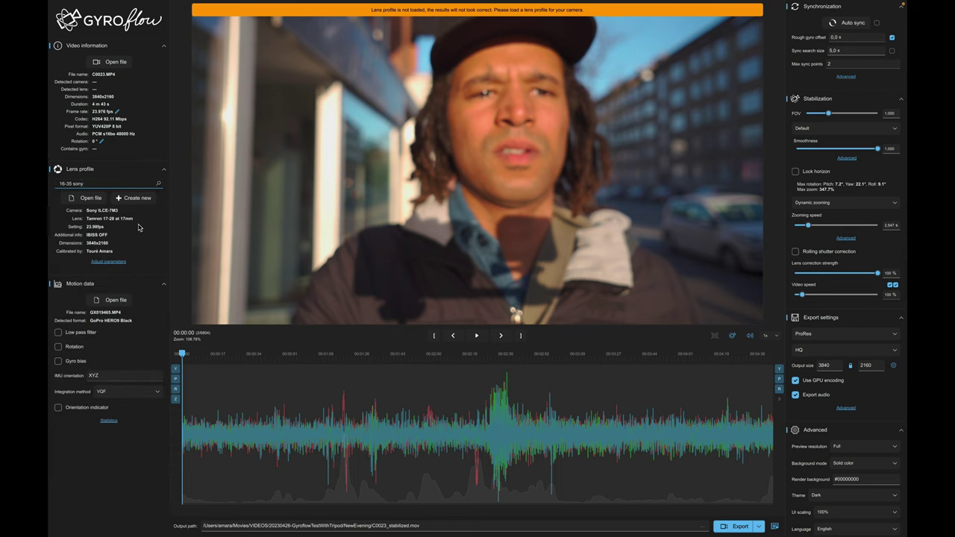
- Load the Sony A7III Tamron IBISoff lens profile JSON file and auto-sync the motion data with the video
left_click(91, 198)
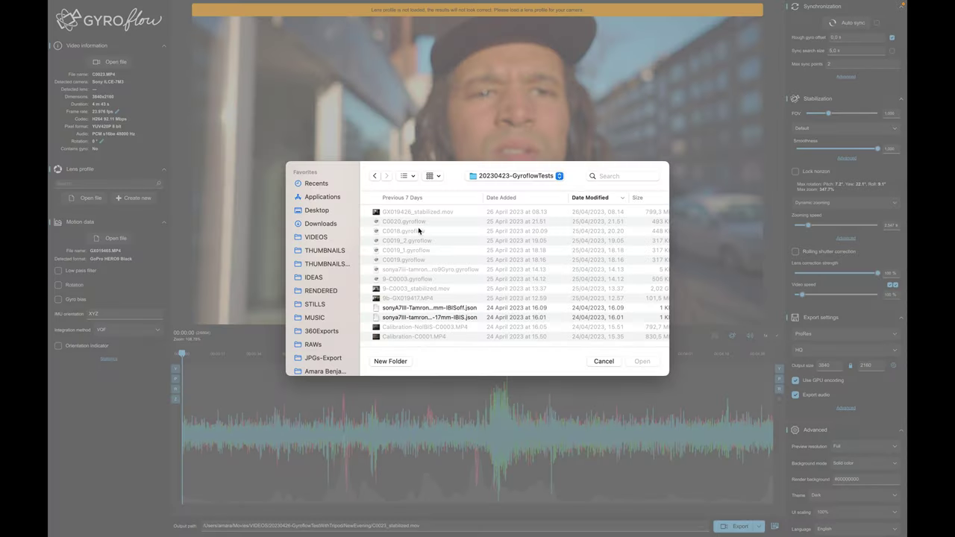
double_click(421, 309)
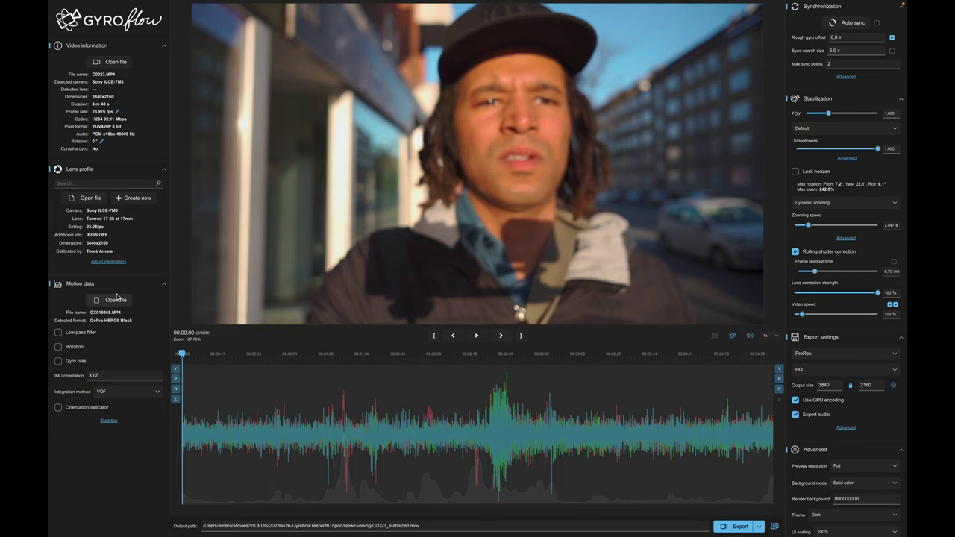
left_click(851, 22)
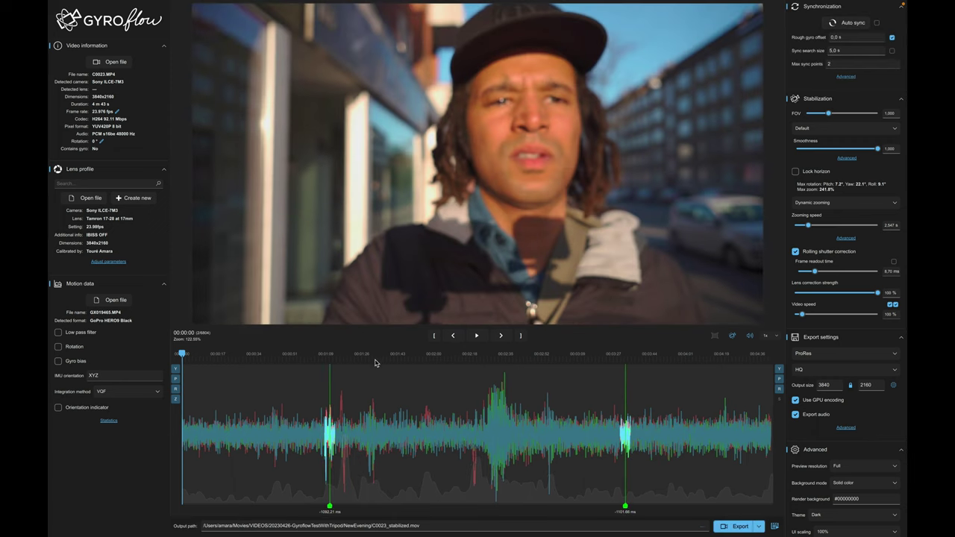
- Play the stabilized video from about 00:00:51 for a few seconds to check the result, and pause it
left_click(288, 356)
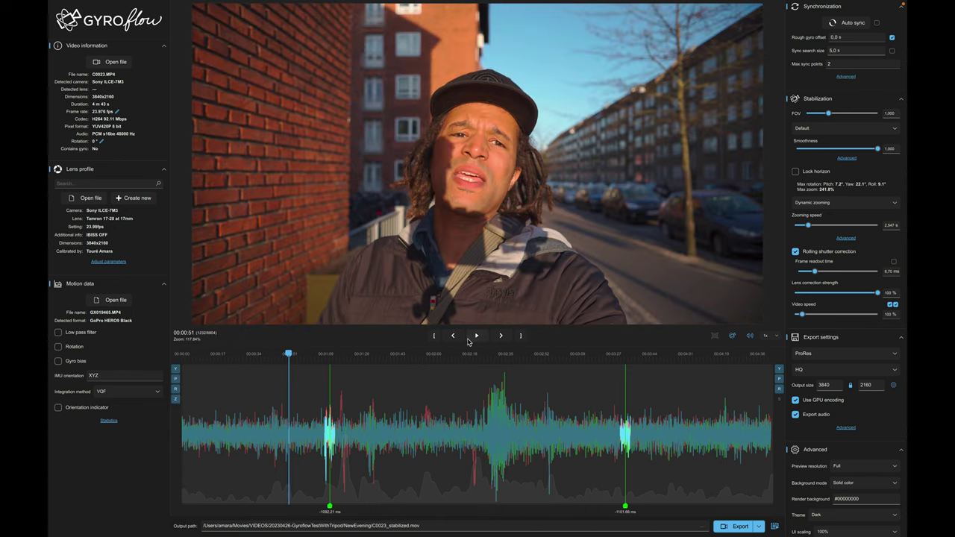
left_click(476, 336)
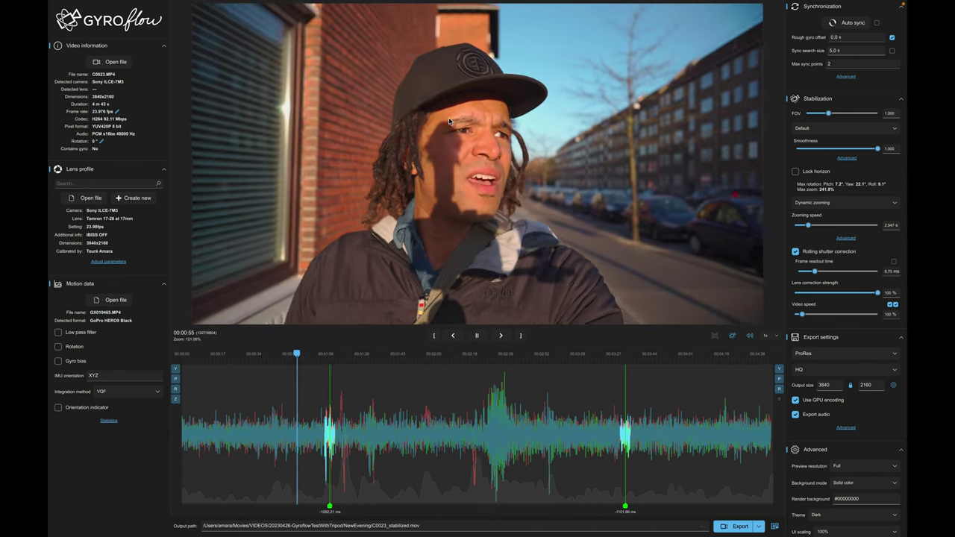
left_click(478, 336)
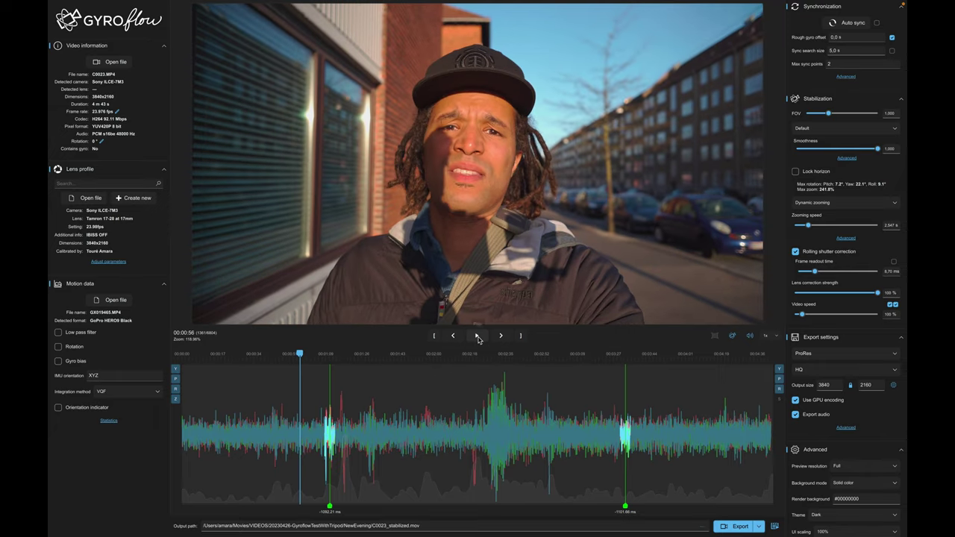
- Play the stabilized video from about 00:00:21 for a few seconds to check for rolling shutter distortion, and pause it
left_click(228, 356)
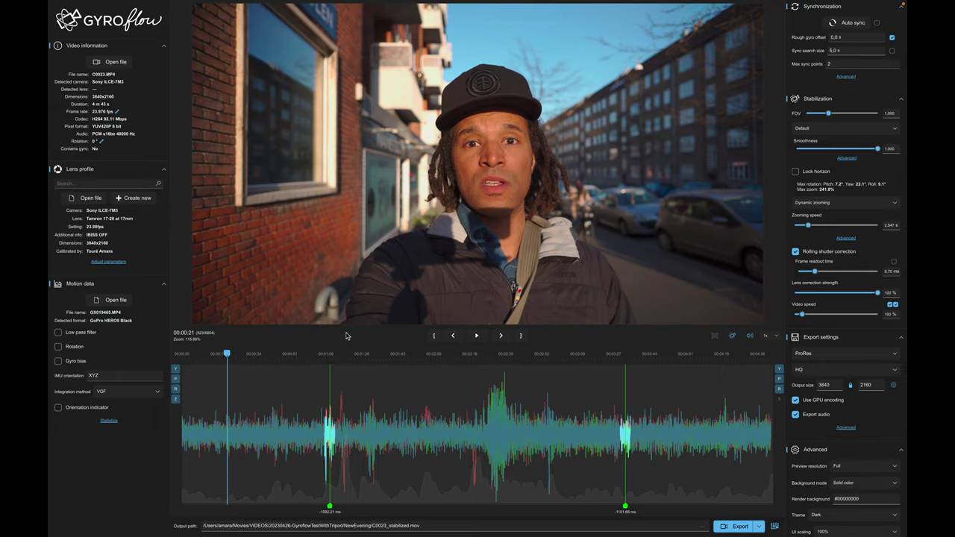
left_click(477, 335)
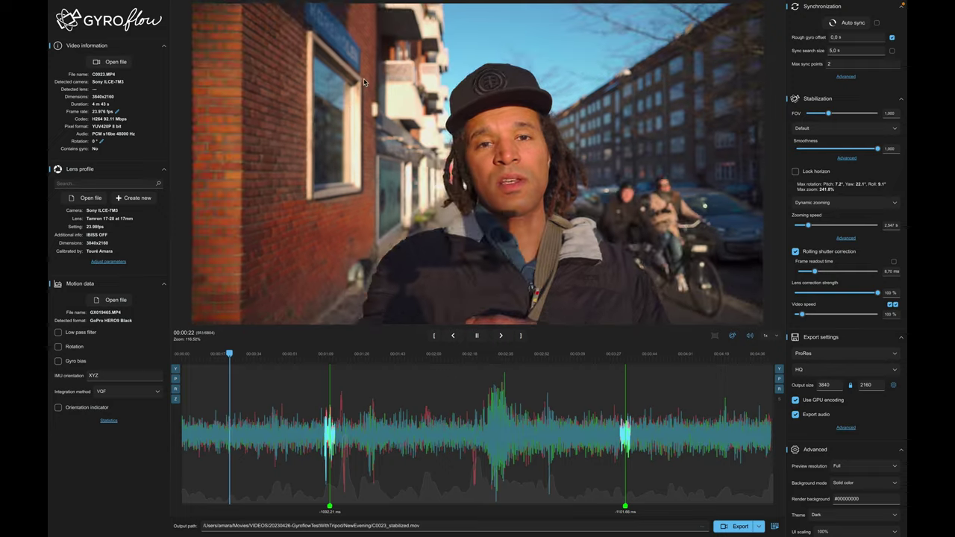
left_click(477, 335)
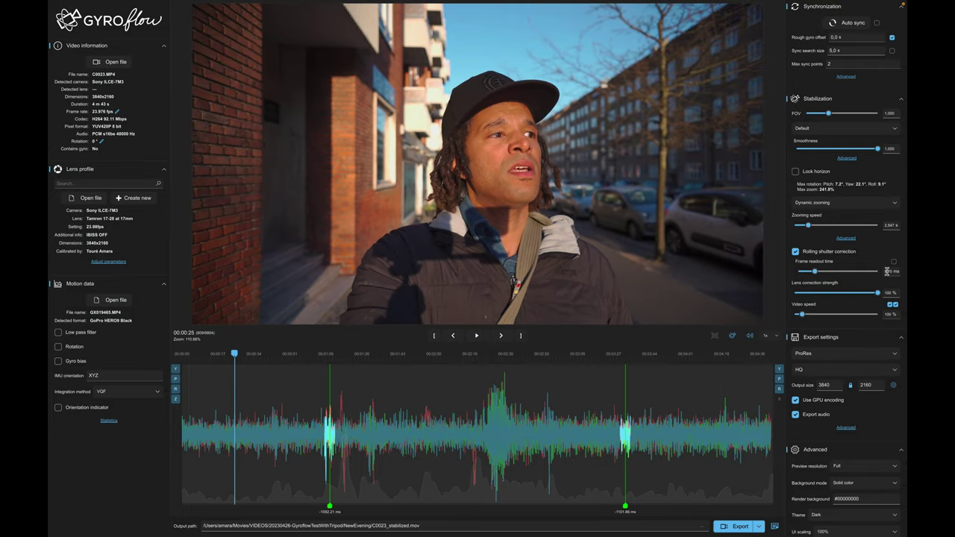
- Set the rolling shutter frame readout time to 27 ms and play the video from about 00:00:20 to check the correction
left_click(892, 271)
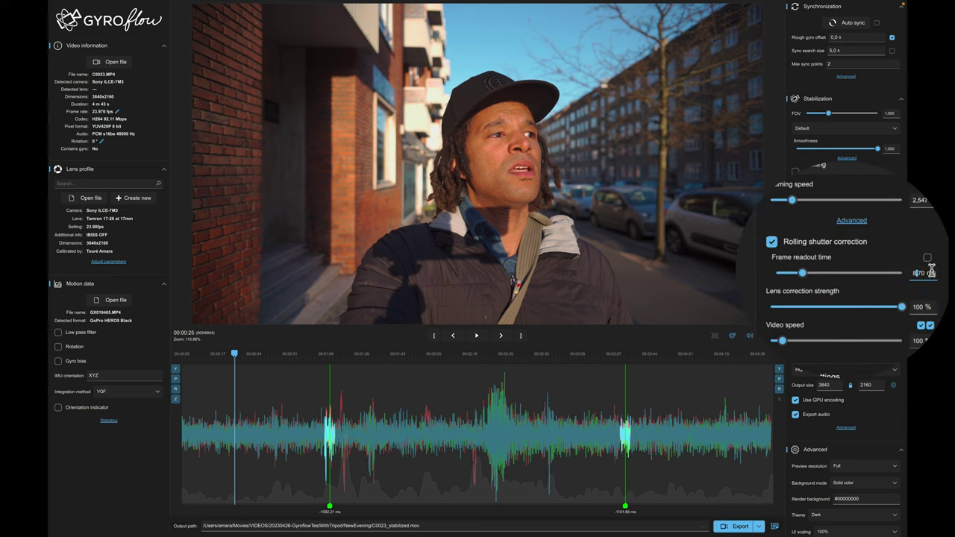
type("27")
key("Return")
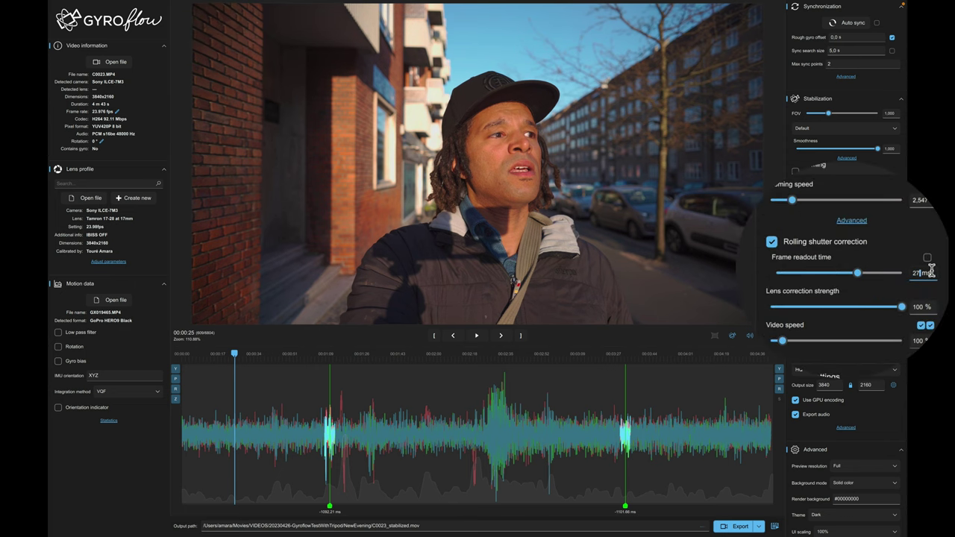
key("Tab")
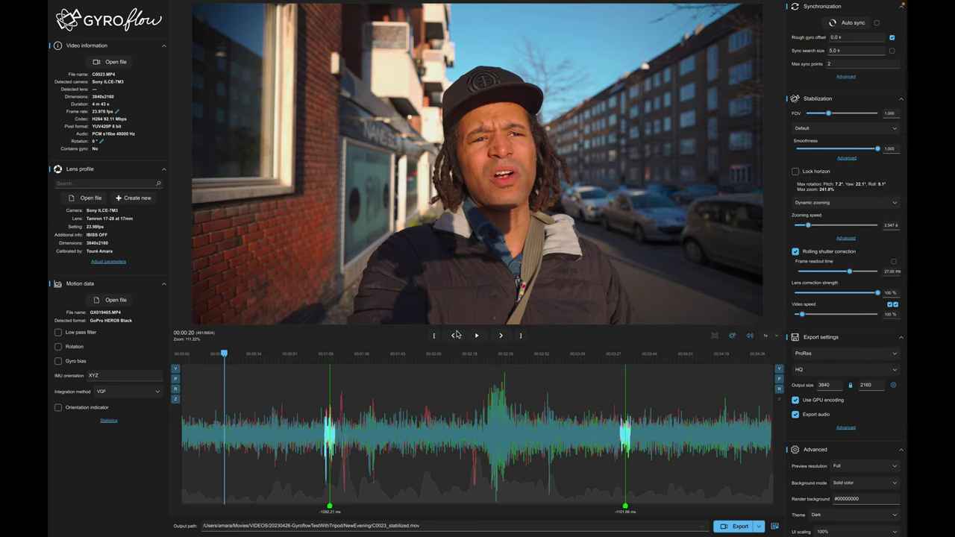
left_click(477, 336)
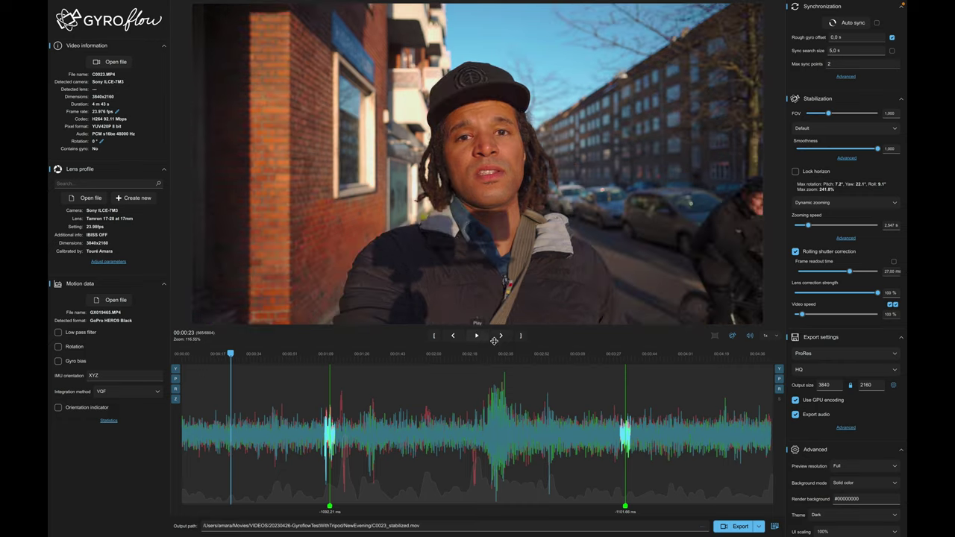
key("space")
- Export the project file including processed gyro data, and look for C0023.gyroflow in the NewEvening folder in Finder
left_click(759, 526)
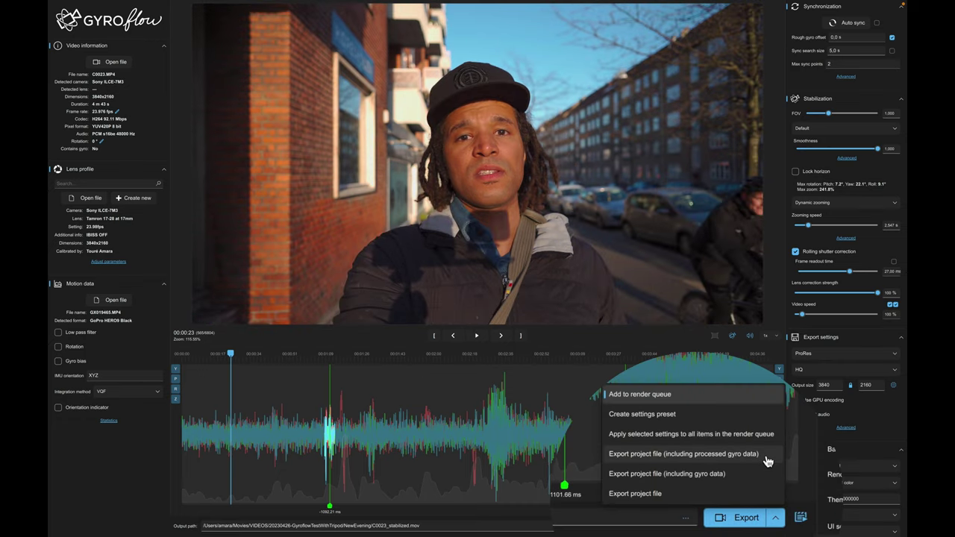
left_click(658, 460)
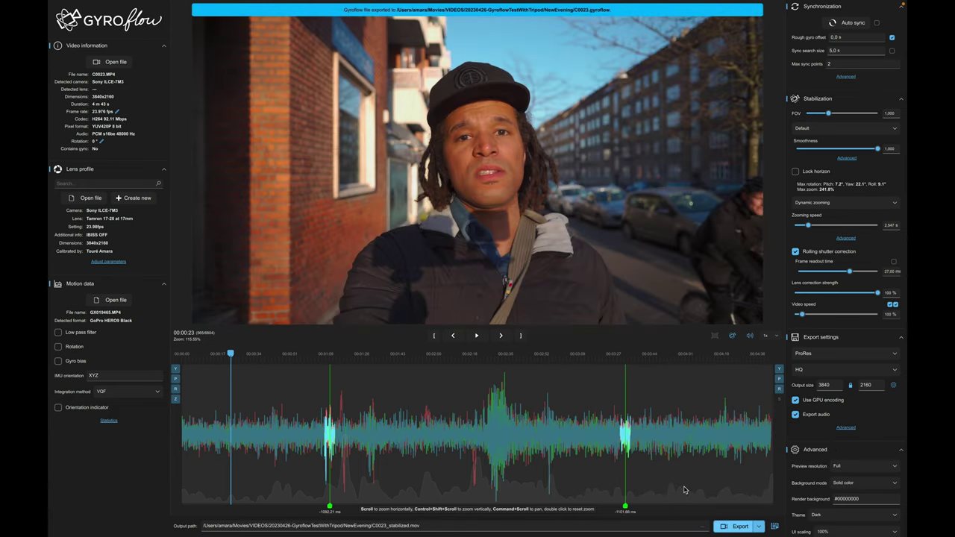
key("super+Tab")
key("super+Tab")
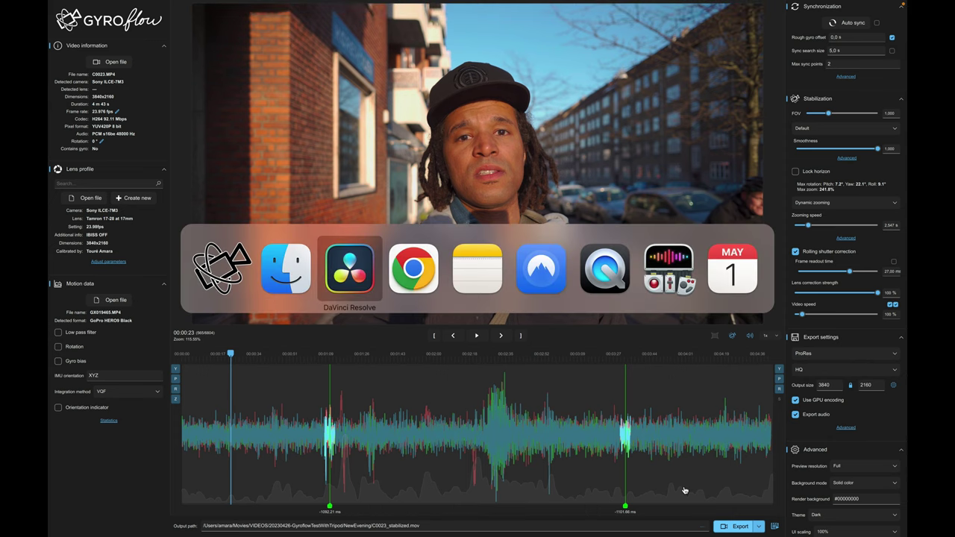
left_click(286, 269)
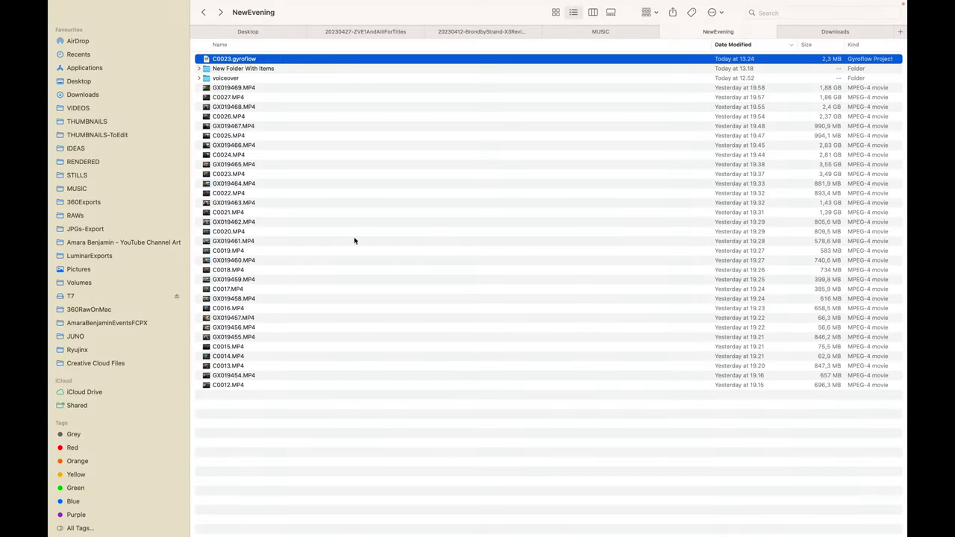
- Switch to DaVinci Resolve, load C0023.gyroflow into the first timeline clip's Gyroflow effect, and play the clip to check it
key("super+Tab")
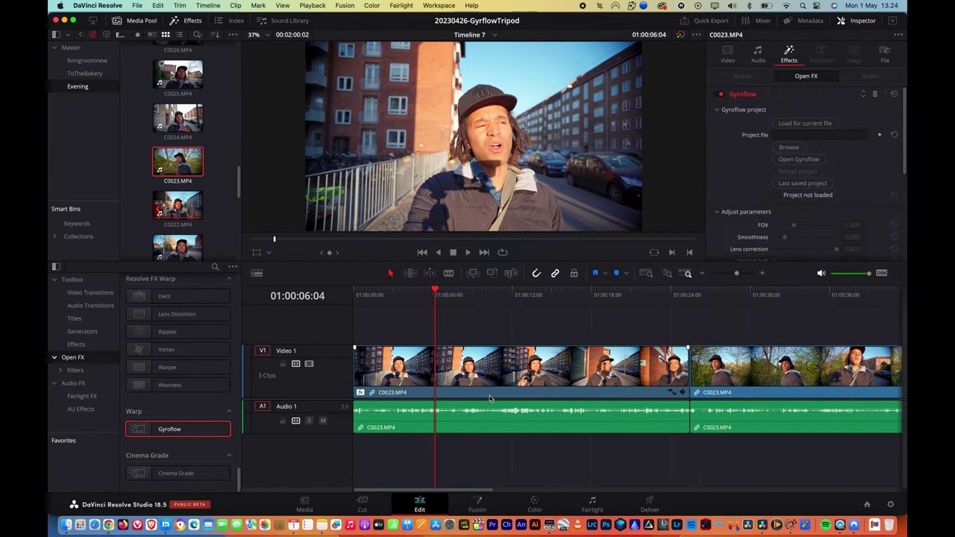
left_click(506, 377)
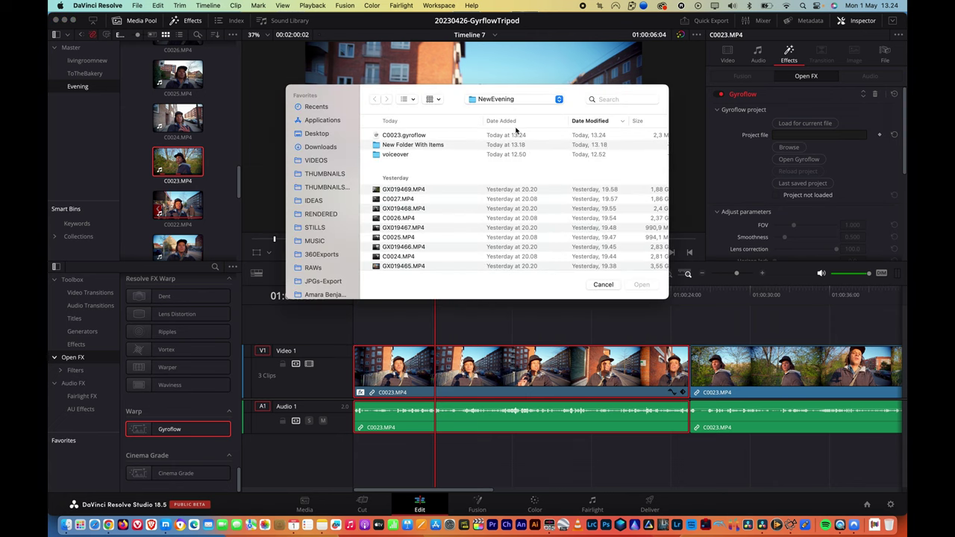
double_click(413, 135)
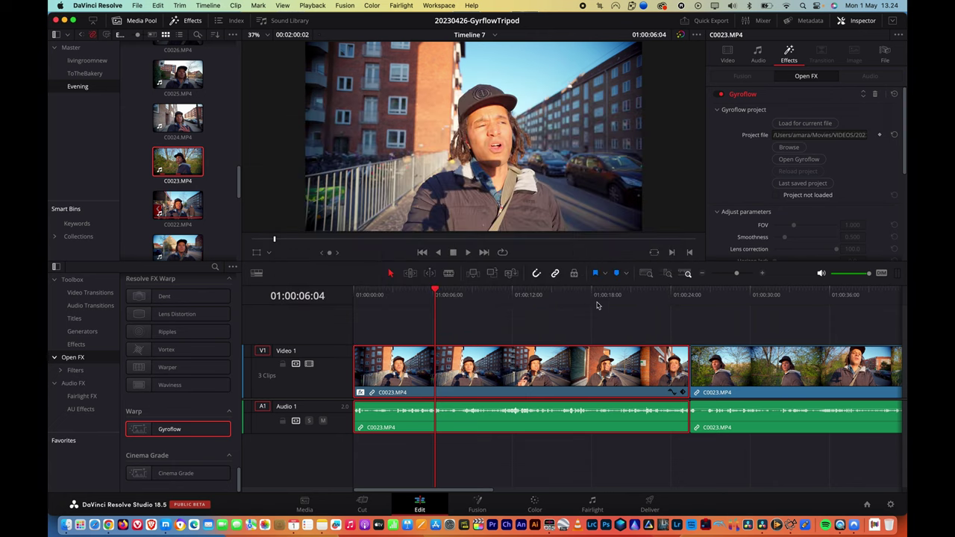
scroll(536, 329, "right", 3)
left_click(468, 252)
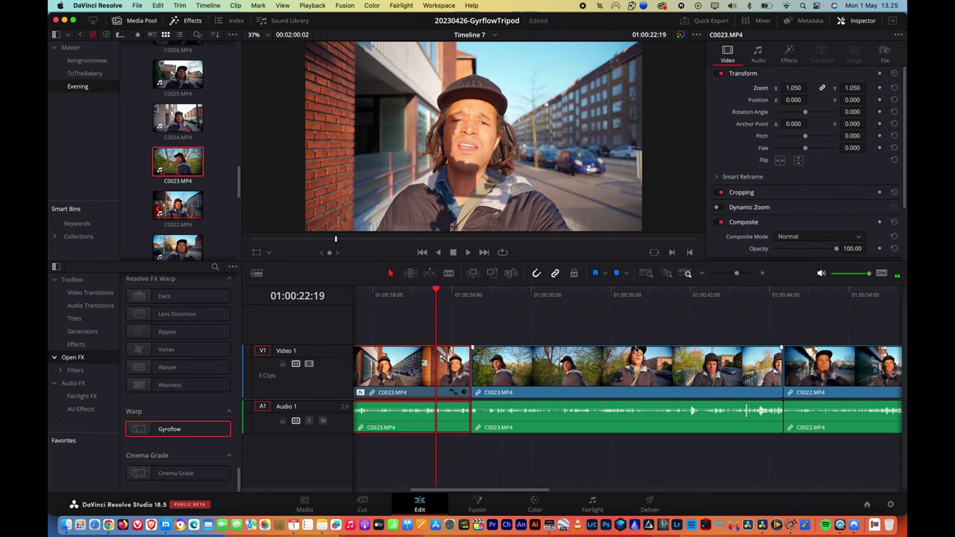
- Add the Gyroflow effect to the second C0023.MP4 clip on the timeline and load C0023.gyroflow as its project file
scroll(523, 320, "right", 1)
left_click(489, 301)
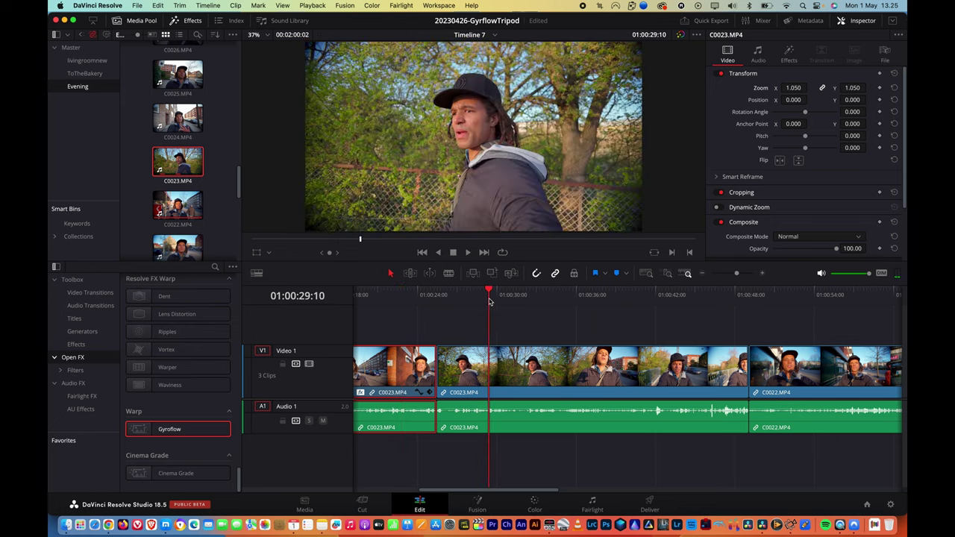
left_click(491, 375)
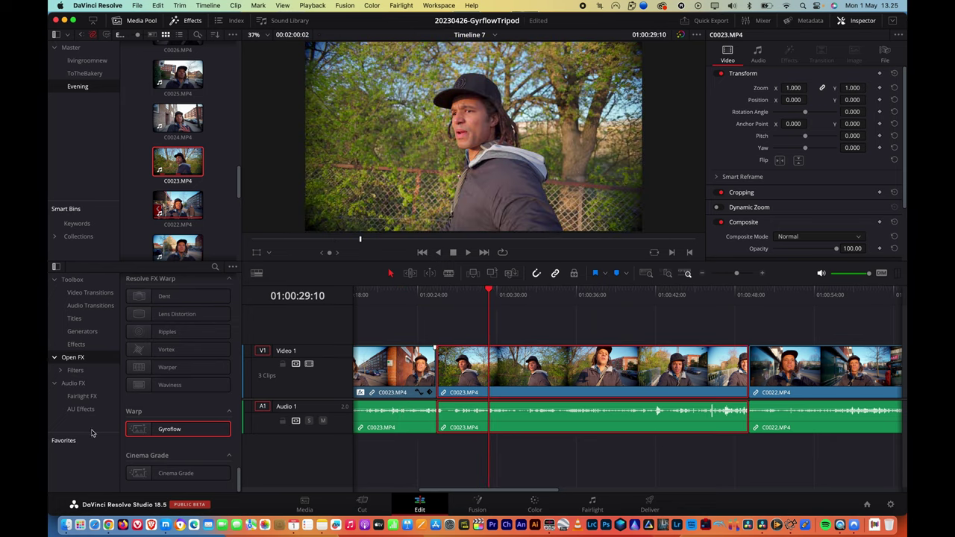
left_click_drag(160, 428, 523, 392)
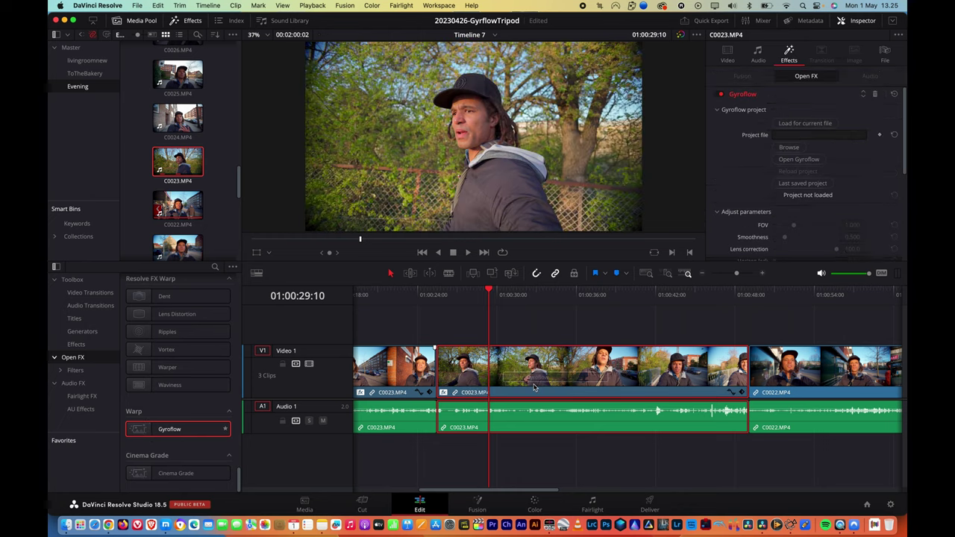
left_click(798, 149)
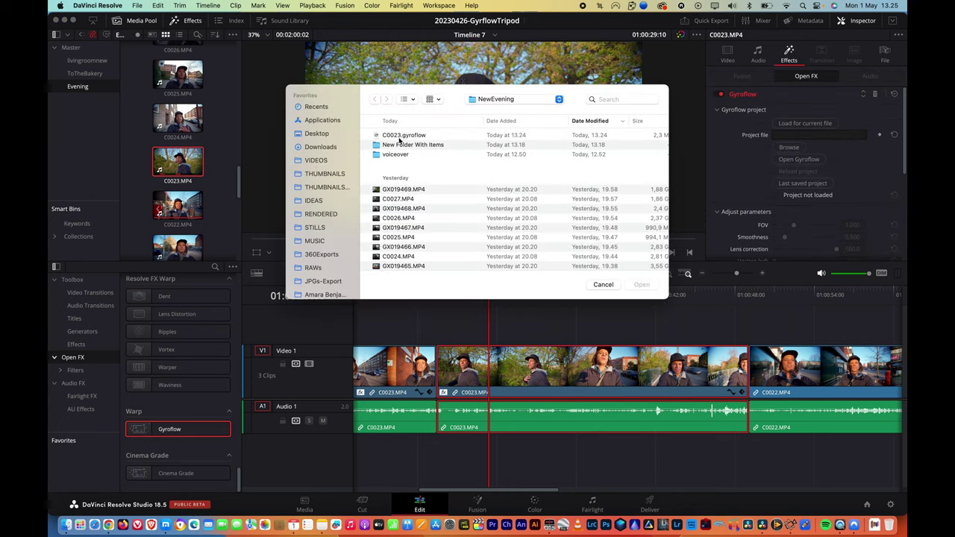
double_click(403, 139)
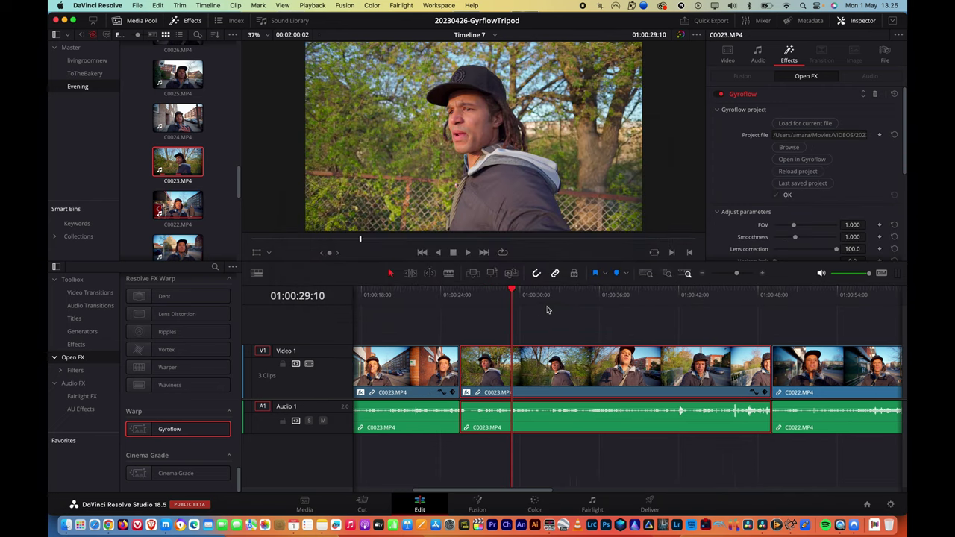
- Add the Gyroflow effect to the third timeline clip, C0022.MP4
scroll(469, 382, "right", 5)
left_click(469, 382)
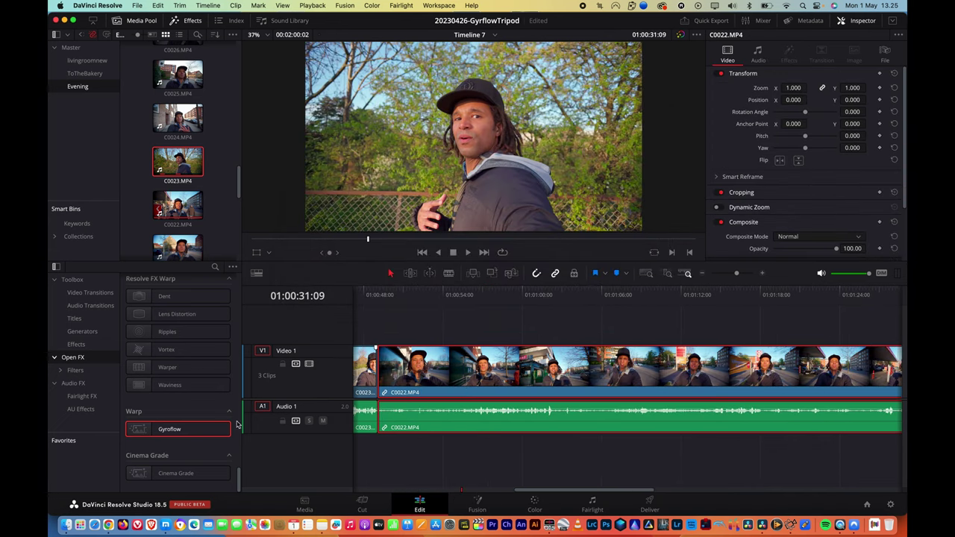
left_click_drag(197, 429, 597, 371)
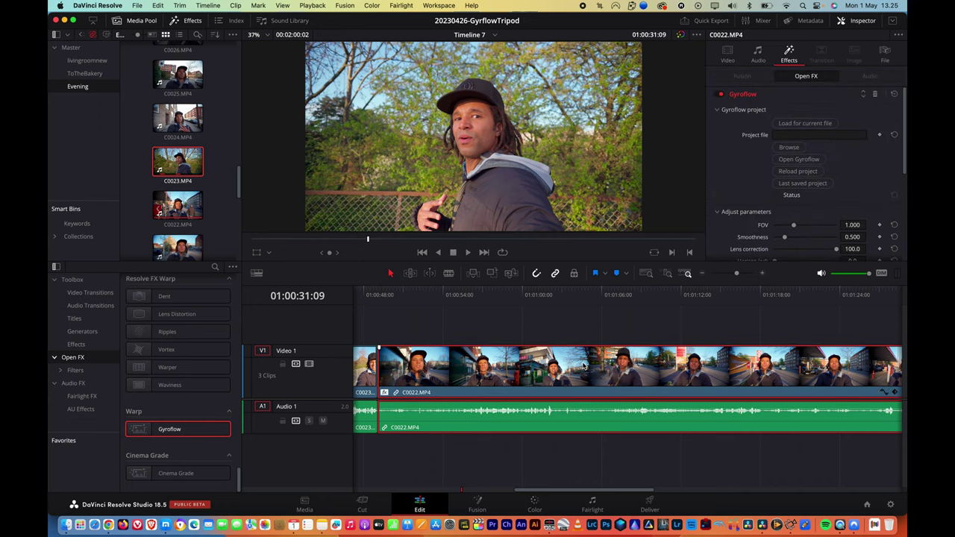
key("super+Tab")
key("super+Tab")
- Review the second C0023.MP4 clip with the playhead at 01:00:33:11 and at 01:00:35:17
scroll(575, 362, "left", 5)
left_click(572, 297)
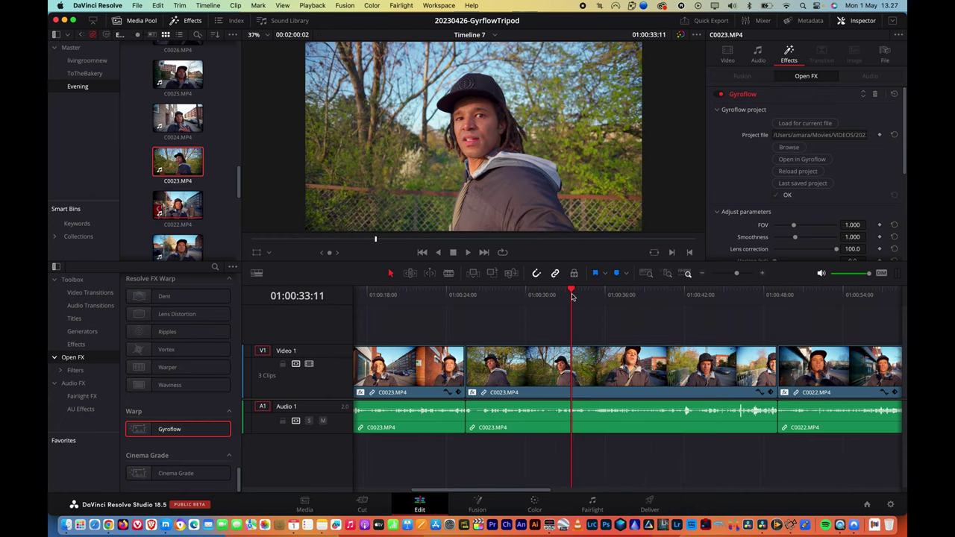
scroll(573, 297, "right", 5)
left_click(463, 302)
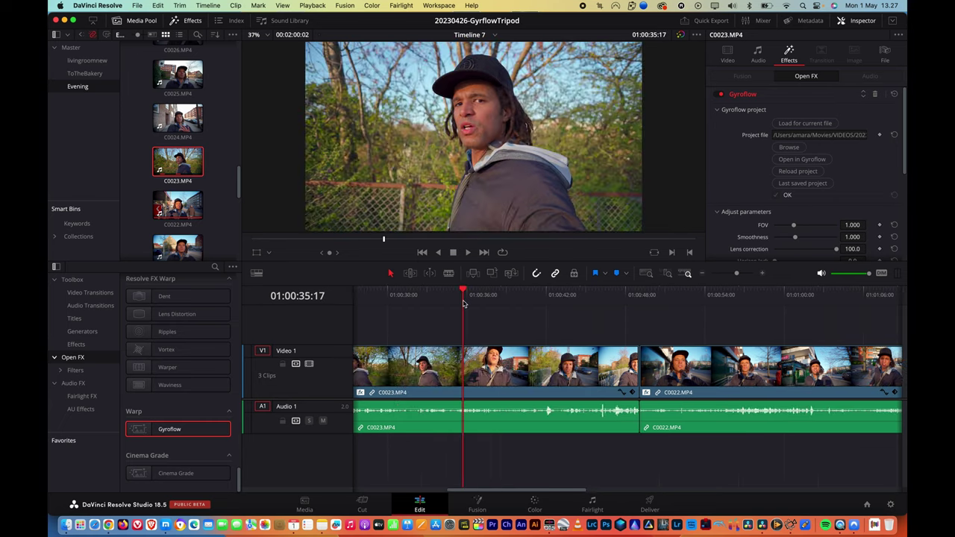